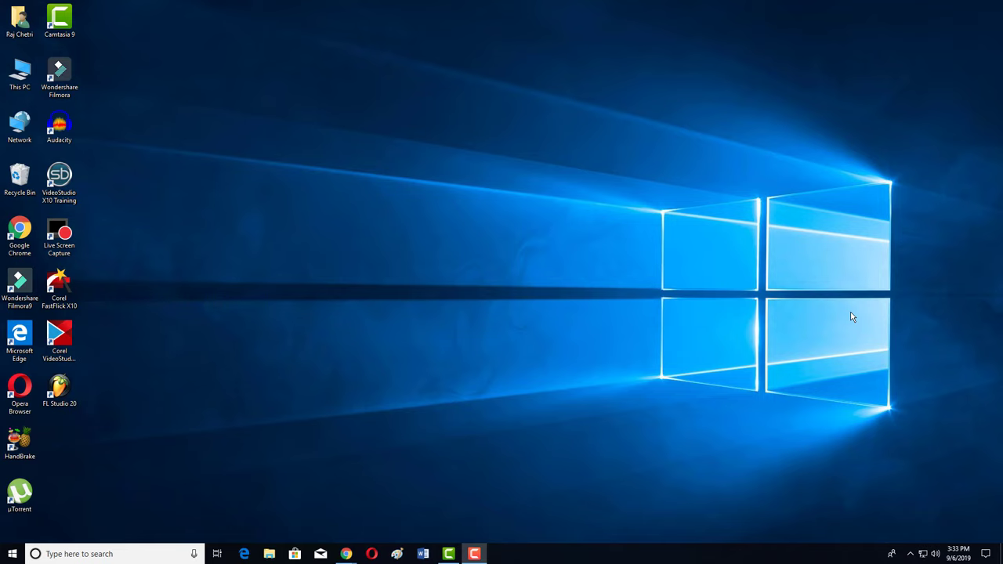
- Launch Services from a 'ser' search and scroll down the service list toward Windows Time
{"action": "mouse_move", "coordinate": [959, 555]}
{"action": "left_click", "coordinate": [97, 554]}
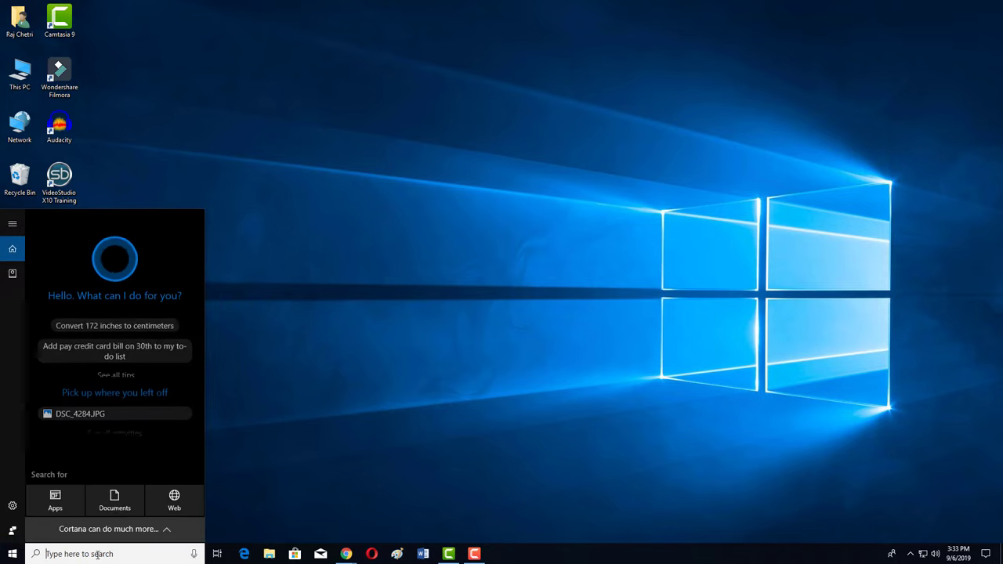
{"action": "type", "text": "ser"}
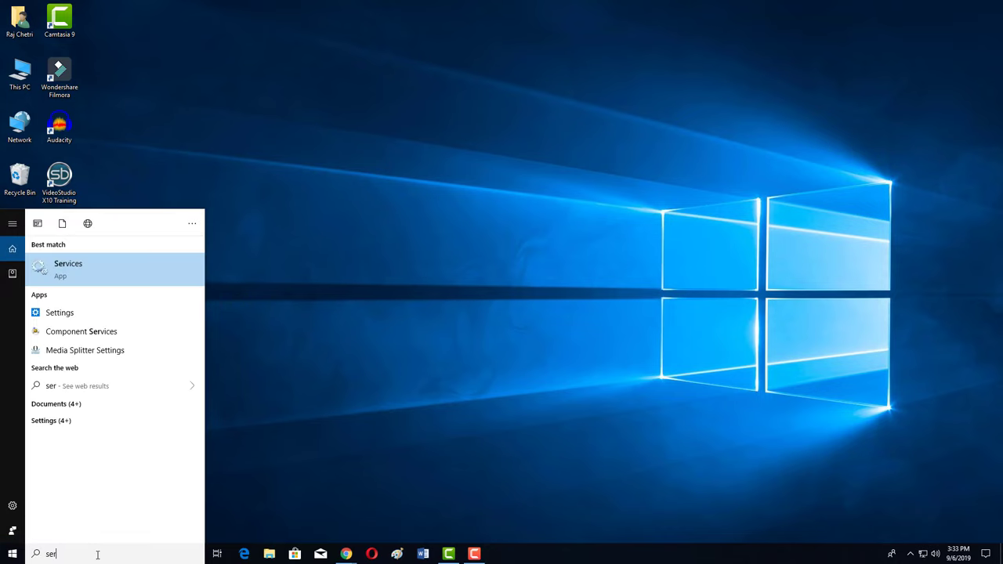
{"action": "left_click", "coordinate": [436, 333]}
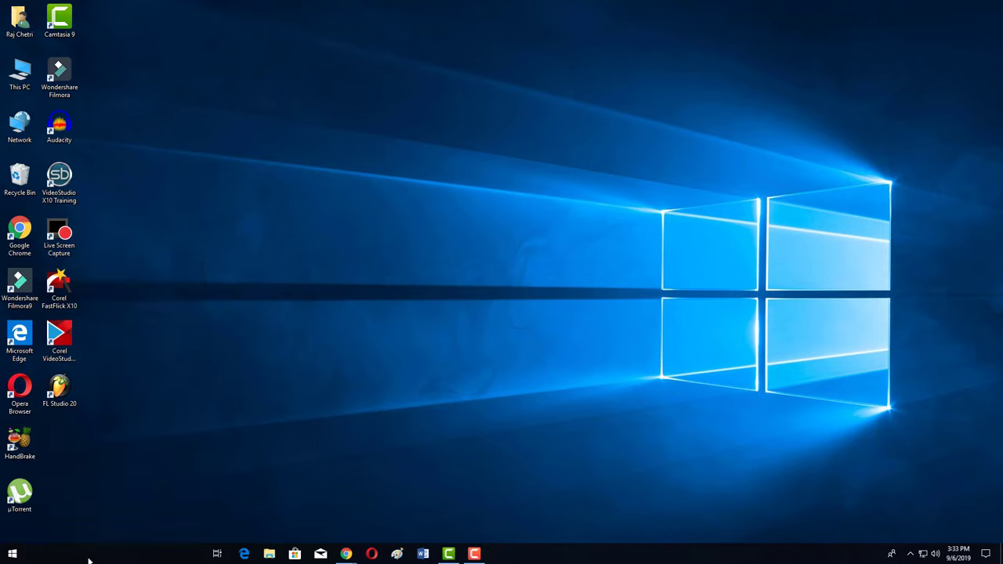
{"action": "left_click", "coordinate": [89, 557]}
{"action": "type", "text": "ser"}
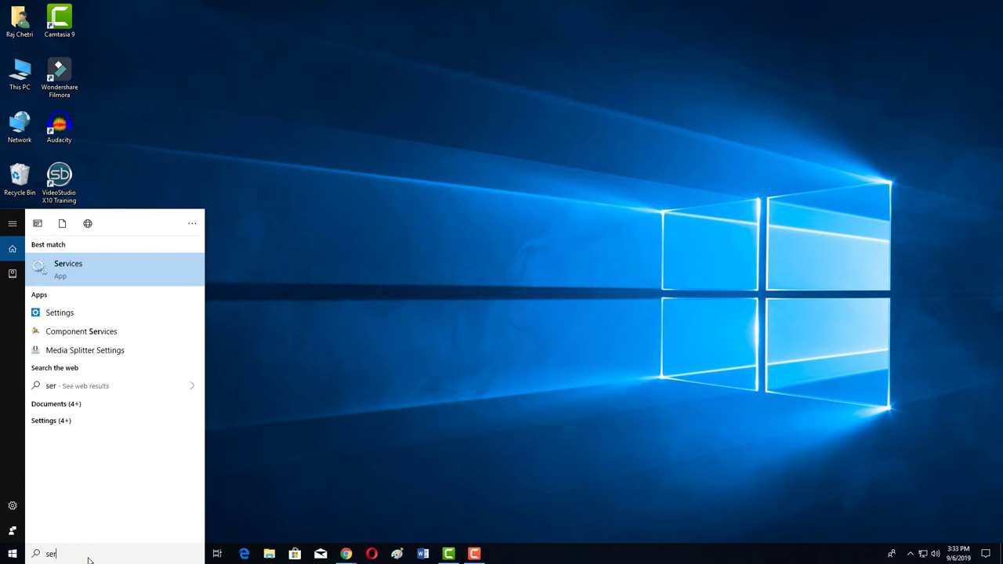
{"action": "key", "text": "Escape"}
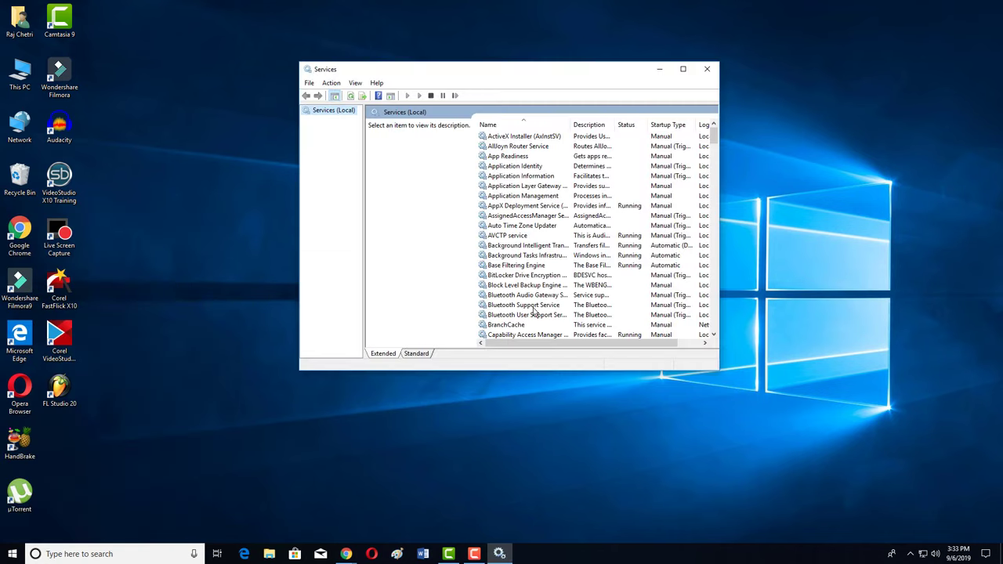
{"action": "scroll", "coordinate": [515, 245], "scroll_direction": "down", "scroll_amount": 10}
{"action": "scroll", "coordinate": [515, 245], "scroll_direction": "down", "scroll_amount": 20}
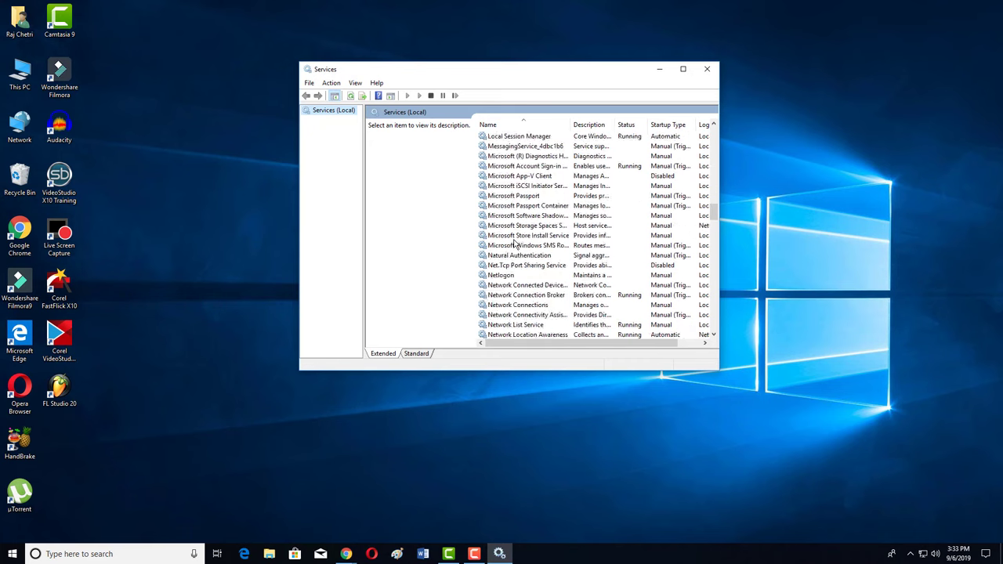
{"action": "scroll", "coordinate": [515, 245], "scroll_direction": "down", "scroll_amount": 20}
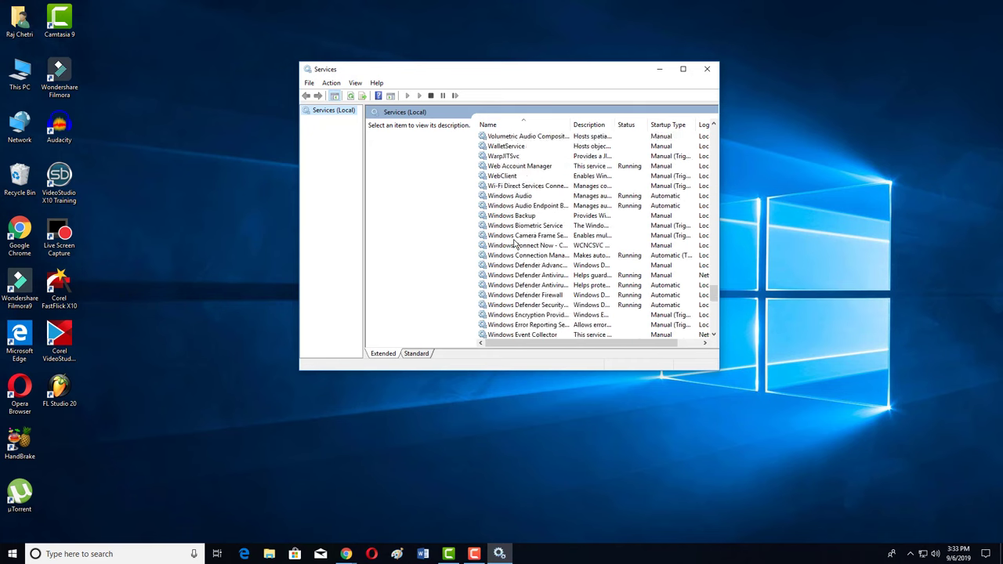
{"action": "scroll", "coordinate": [515, 246], "scroll_direction": "down", "scroll_amount": 2}
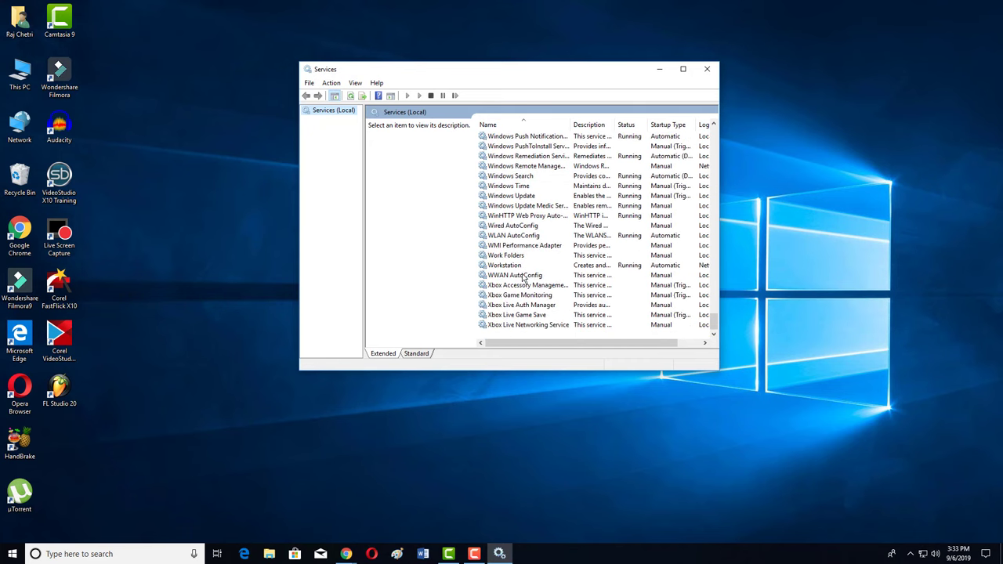
- Open the Windows Time service properties and set its startup type to Automatic
{"action": "left_click", "coordinate": [511, 217]}
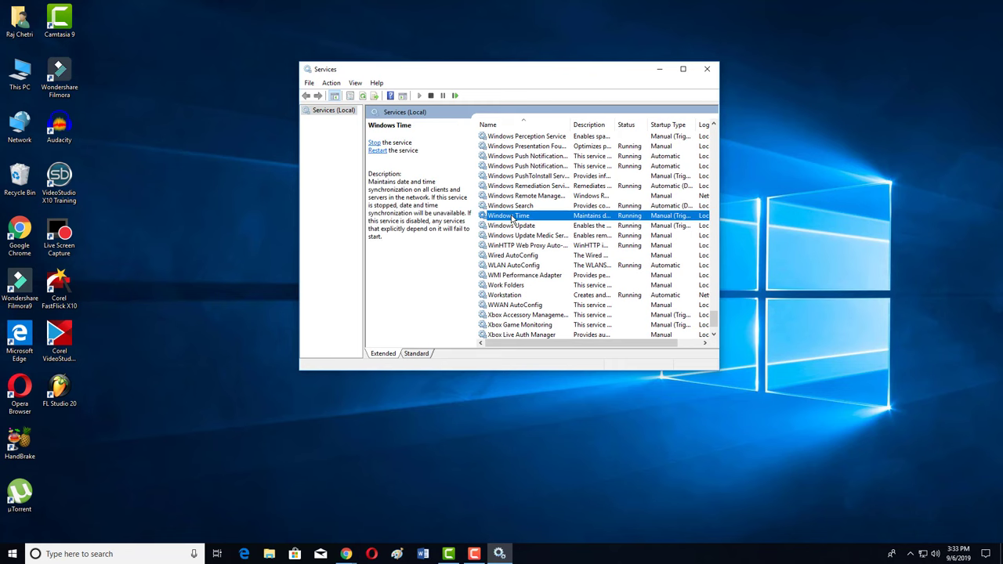
{"action": "right_click", "coordinate": [512, 219]}
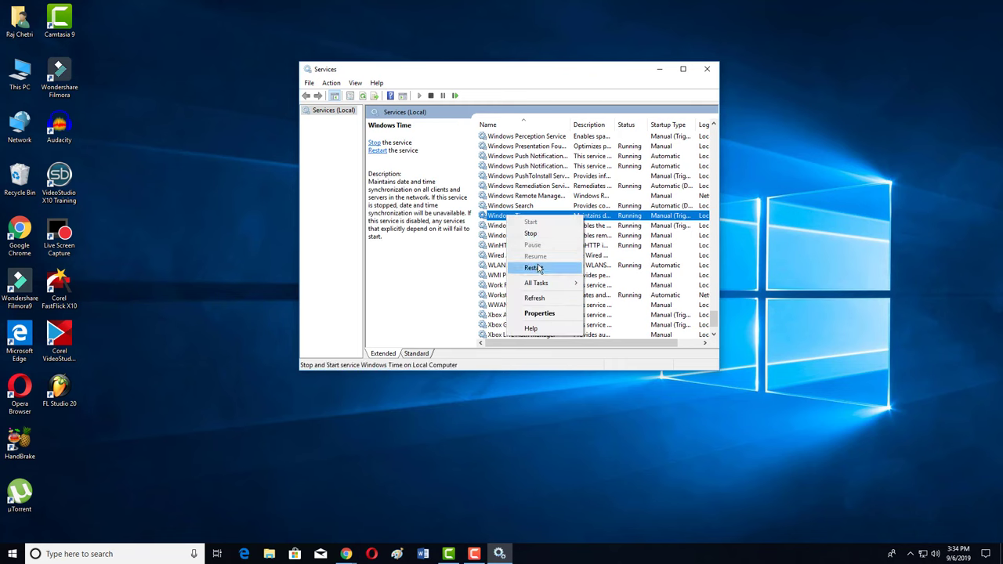
{"action": "left_click", "coordinate": [559, 314]}
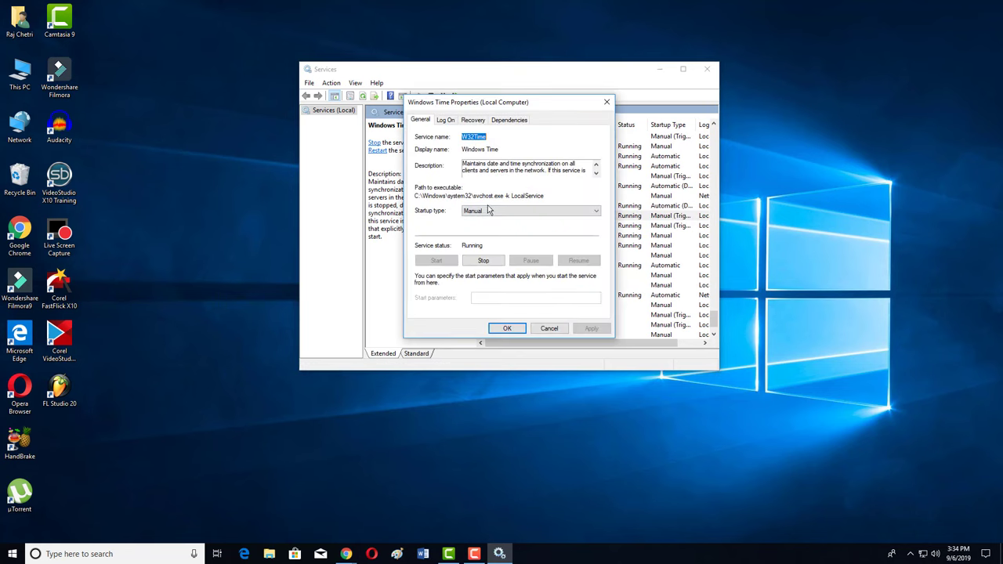
{"action": "left_click", "coordinate": [546, 212]}
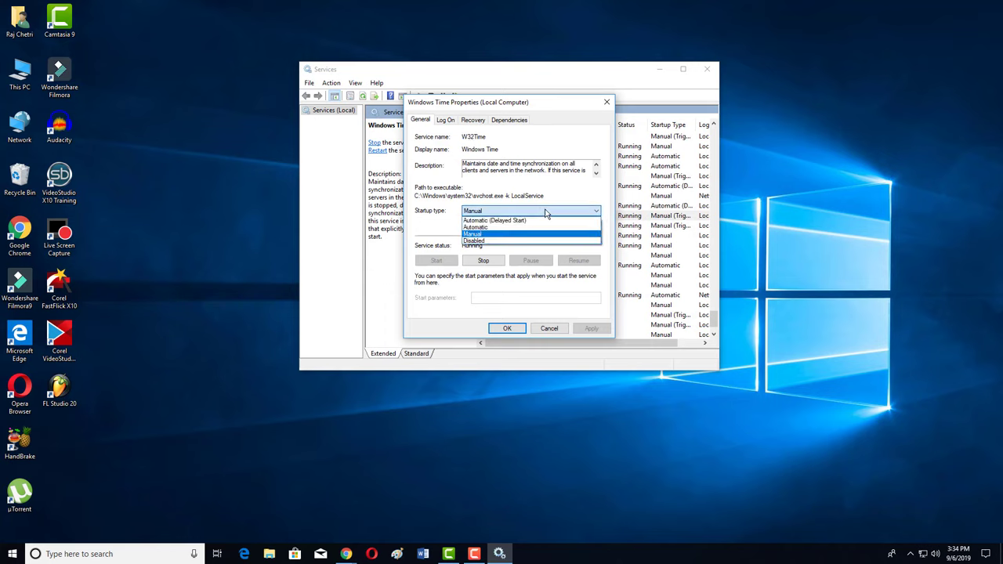
{"action": "left_click", "coordinate": [484, 227]}
- Stop and restart Windows Time, apply the change, and close Services
{"action": "left_click", "coordinate": [479, 260]}
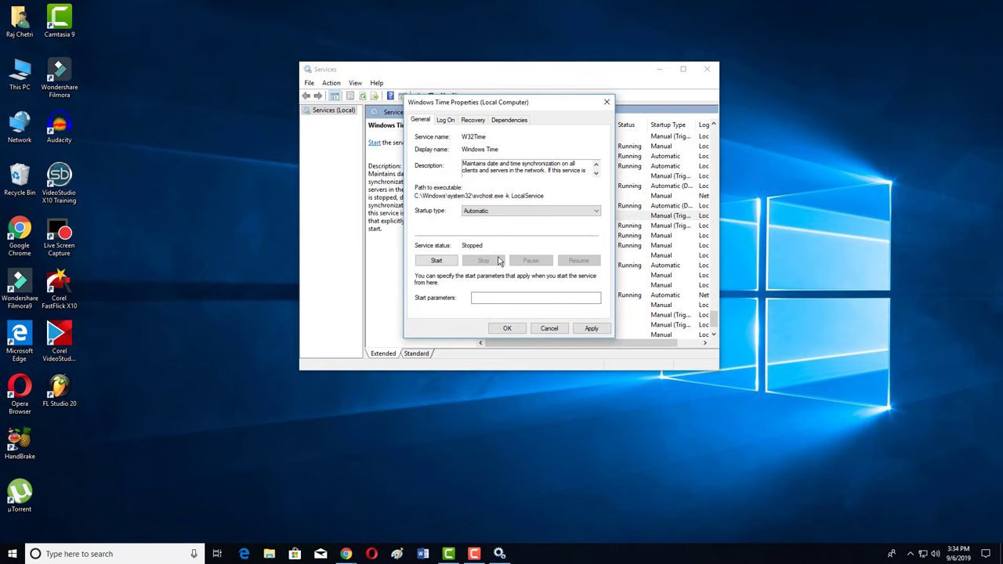
{"action": "left_click", "coordinate": [436, 261]}
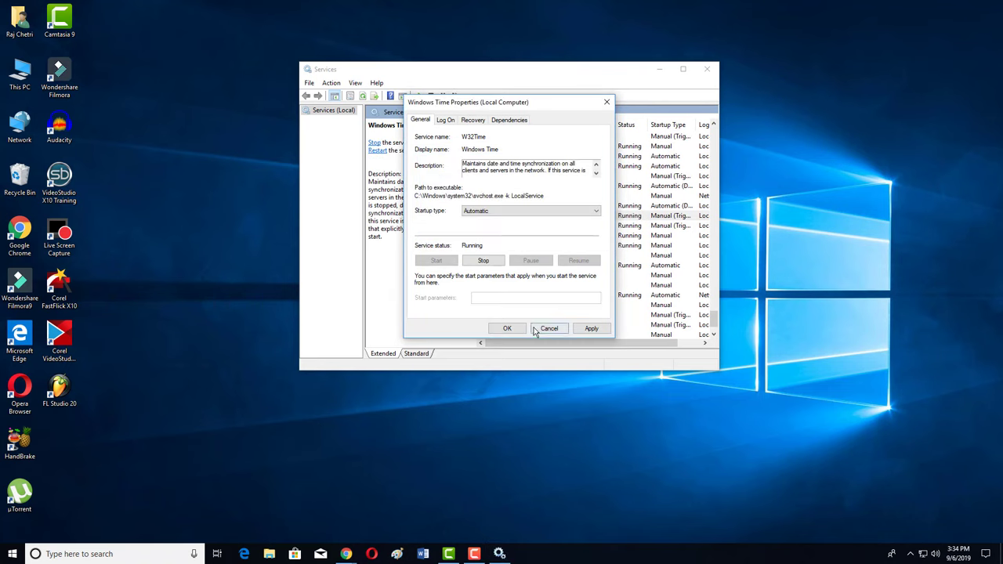
{"action": "left_click", "coordinate": [591, 329]}
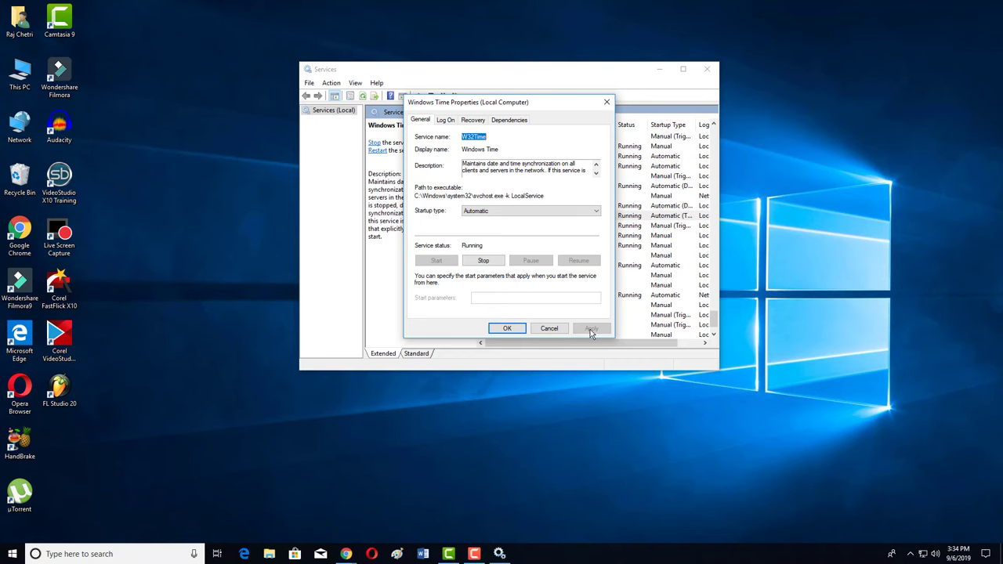
{"action": "left_click", "coordinate": [511, 329]}
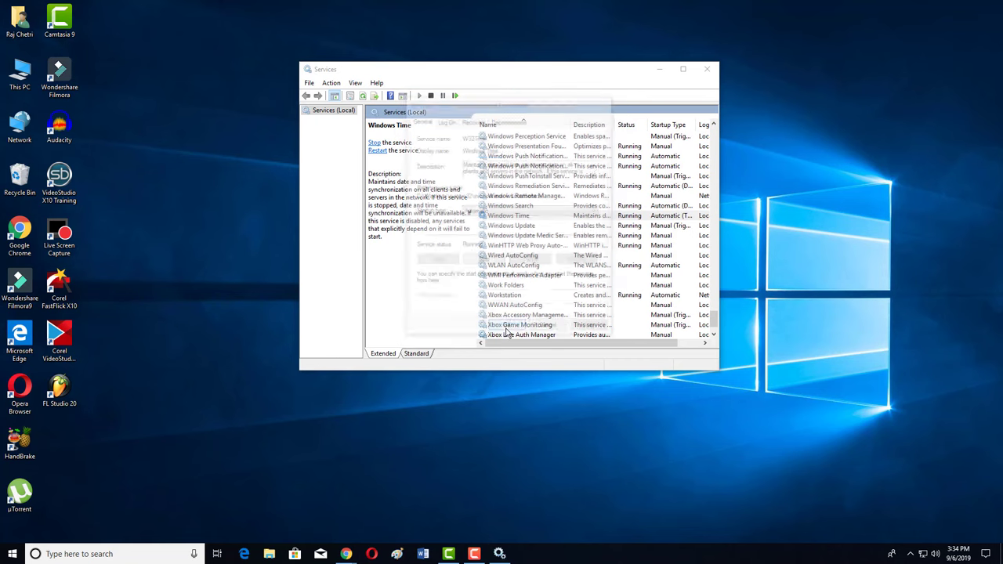
{"action": "left_click", "coordinate": [712, 69]}
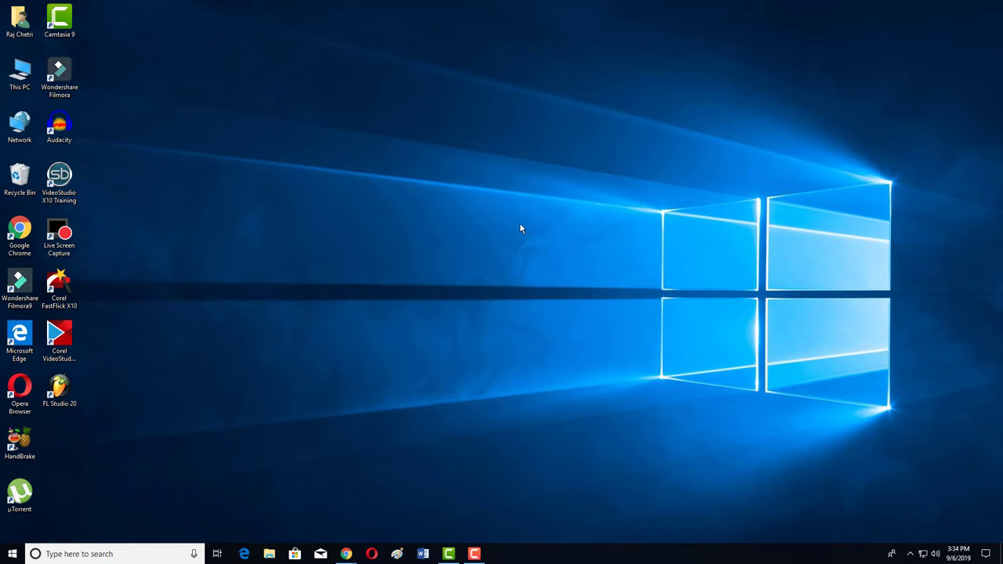
- Open Control Panel by searching 'cont' from the taskbar
{"action": "left_click", "coordinate": [91, 548]}
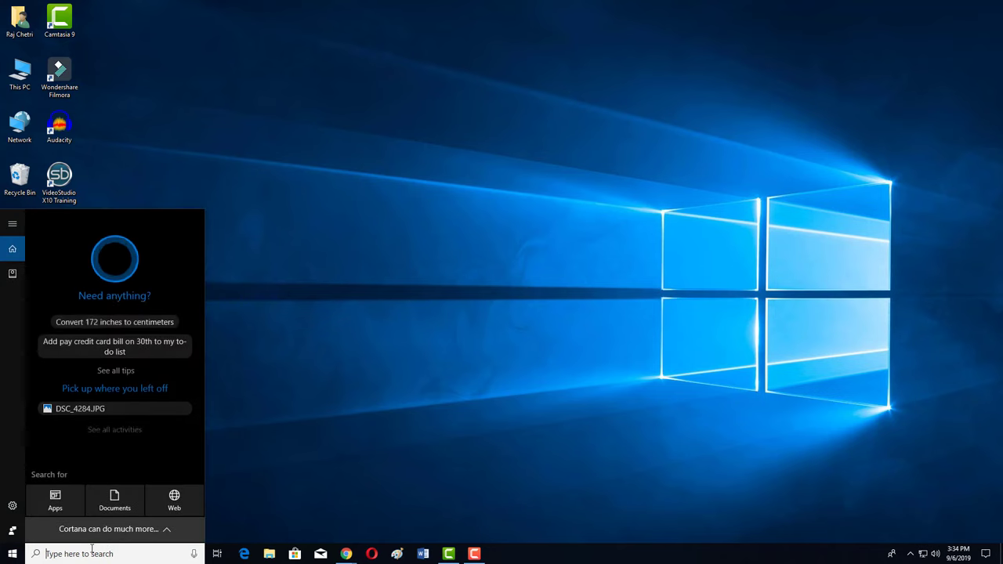
{"action": "type", "text": "cont"}
{"action": "key", "text": "Return"}
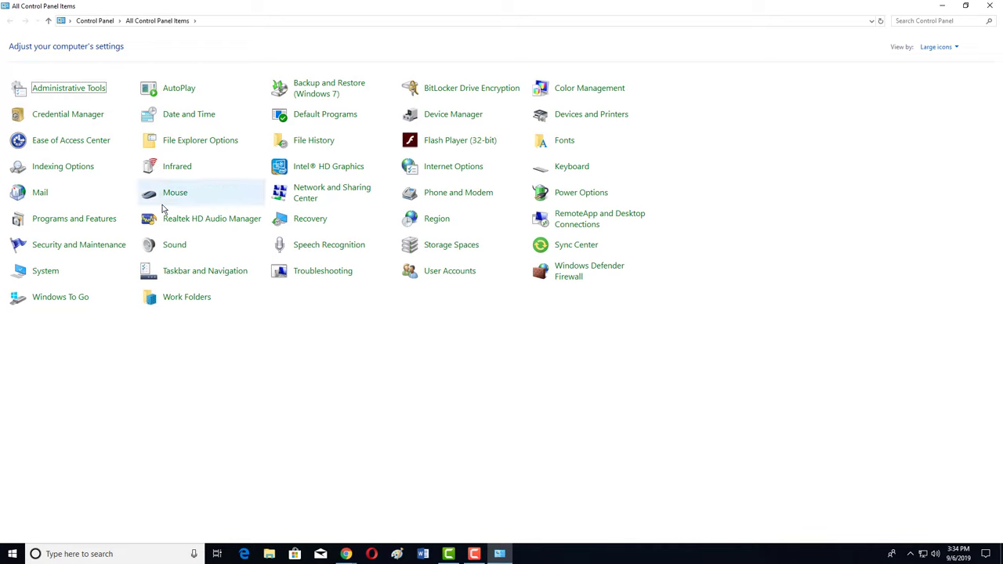
- Set the internet time server to time.nist.gov, update now, and save the Date and Time settings
{"action": "left_click", "coordinate": [179, 121]}
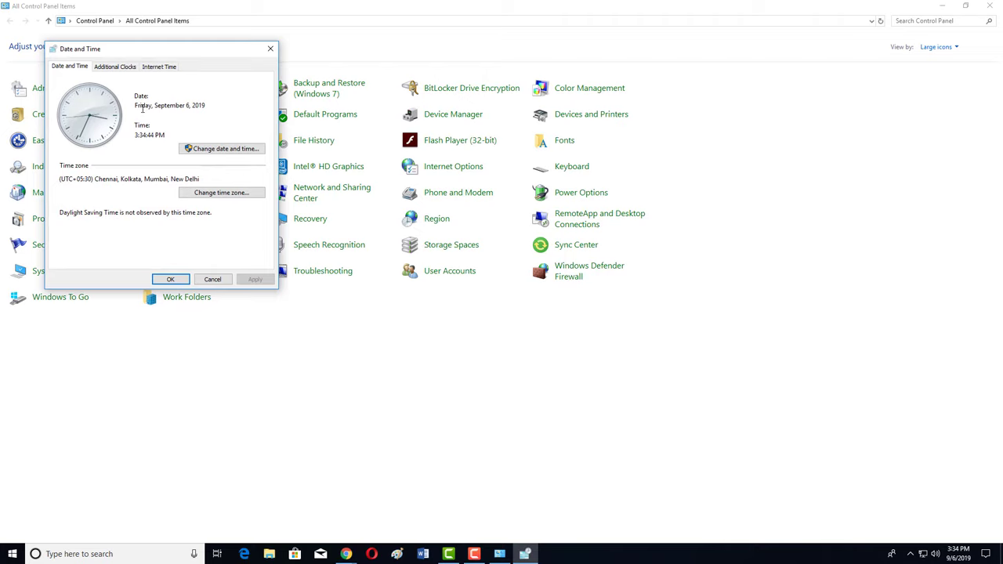
{"action": "left_click", "coordinate": [156, 68]}
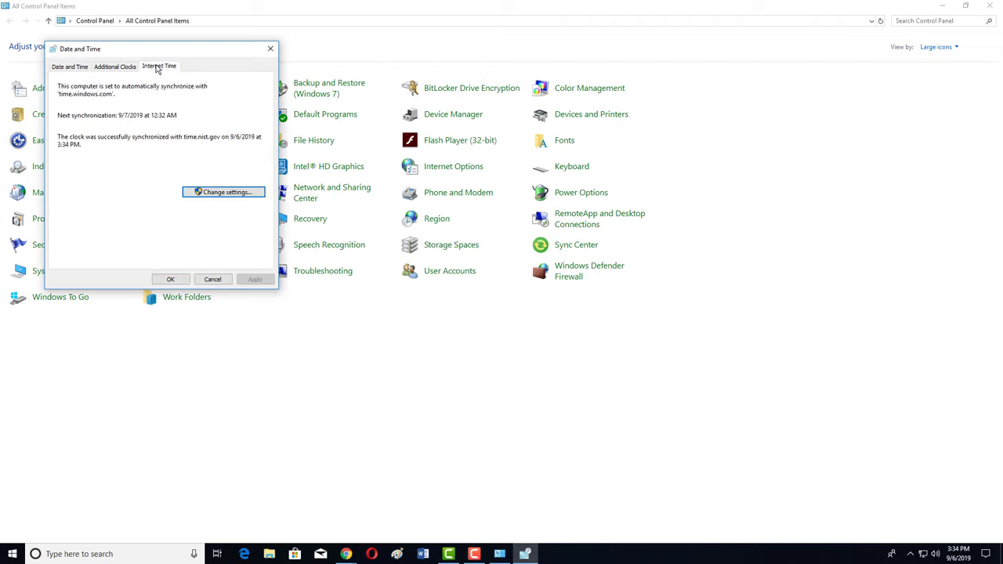
{"action": "left_click", "coordinate": [230, 192]}
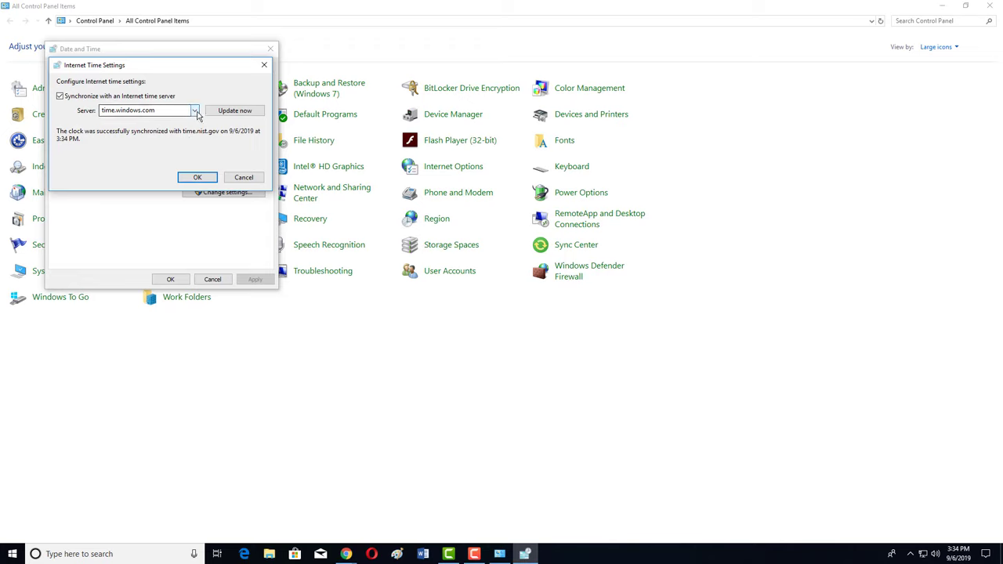
{"action": "left_click", "coordinate": [195, 111]}
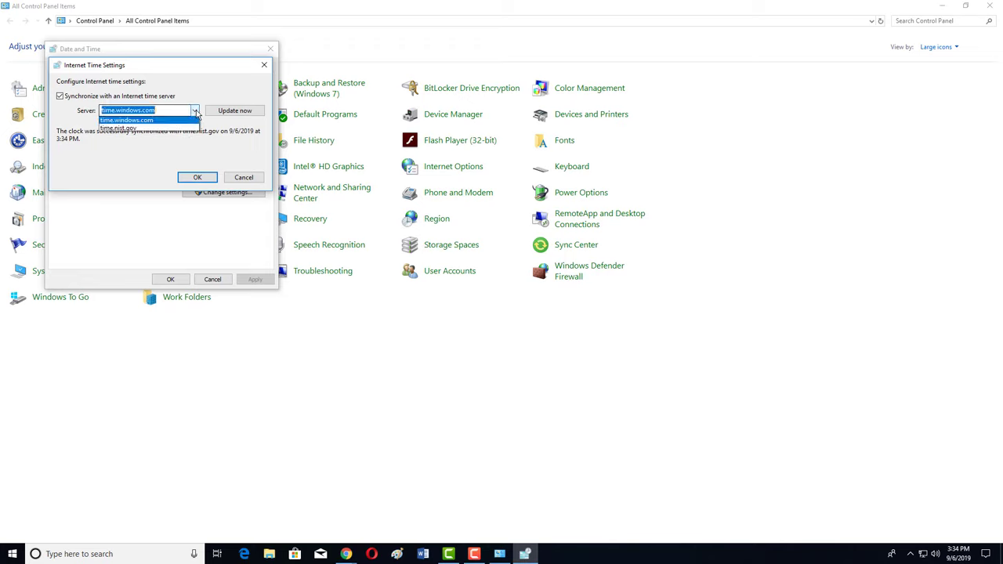
{"action": "left_click", "coordinate": [123, 130]}
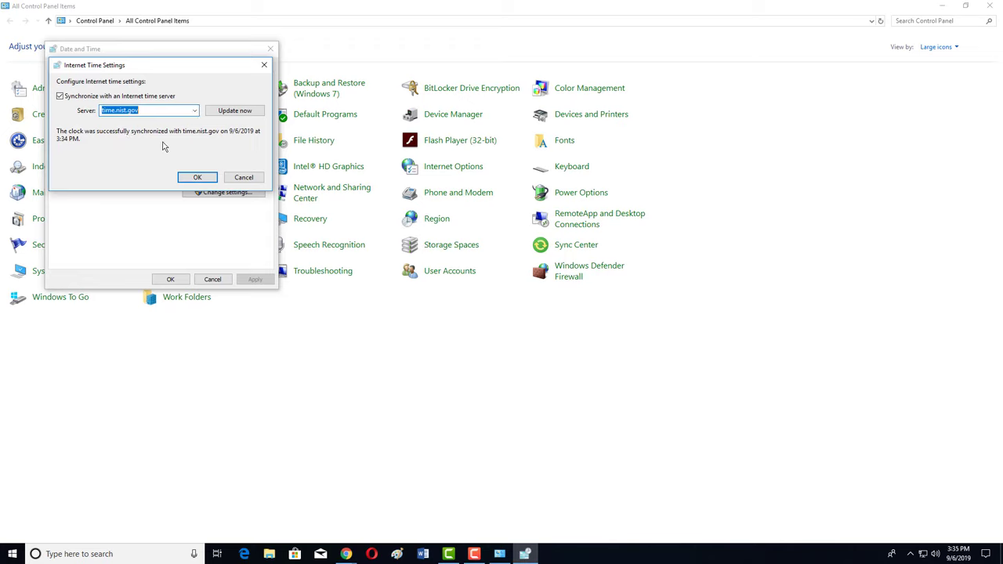
{"action": "left_click", "coordinate": [239, 112]}
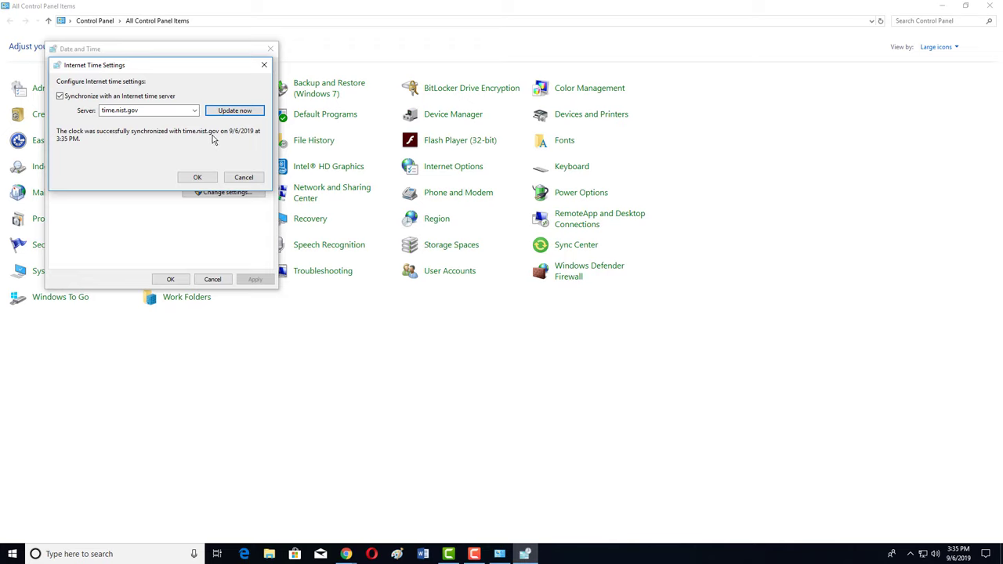
{"action": "left_click", "coordinate": [198, 178]}
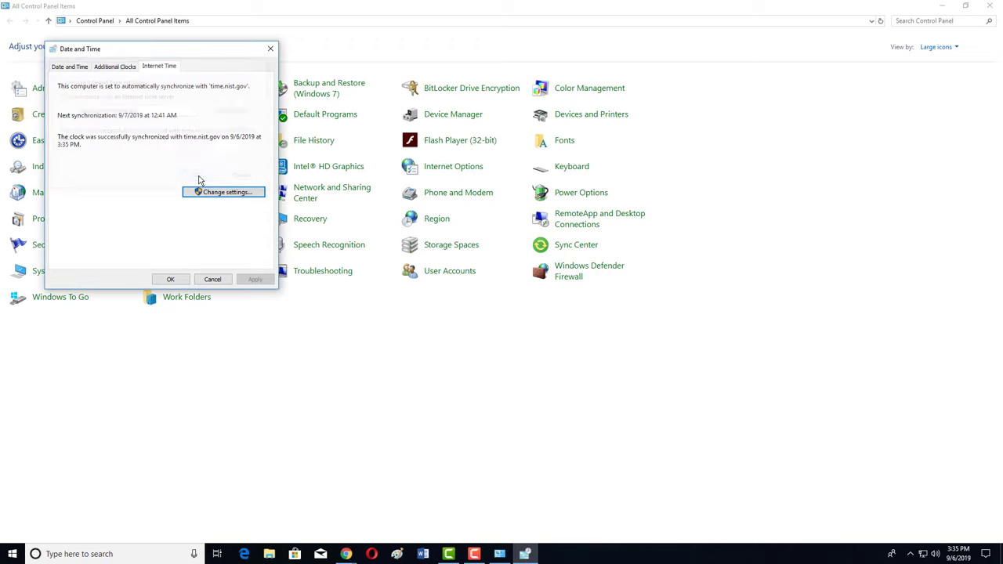
{"action": "left_click", "coordinate": [181, 280]}
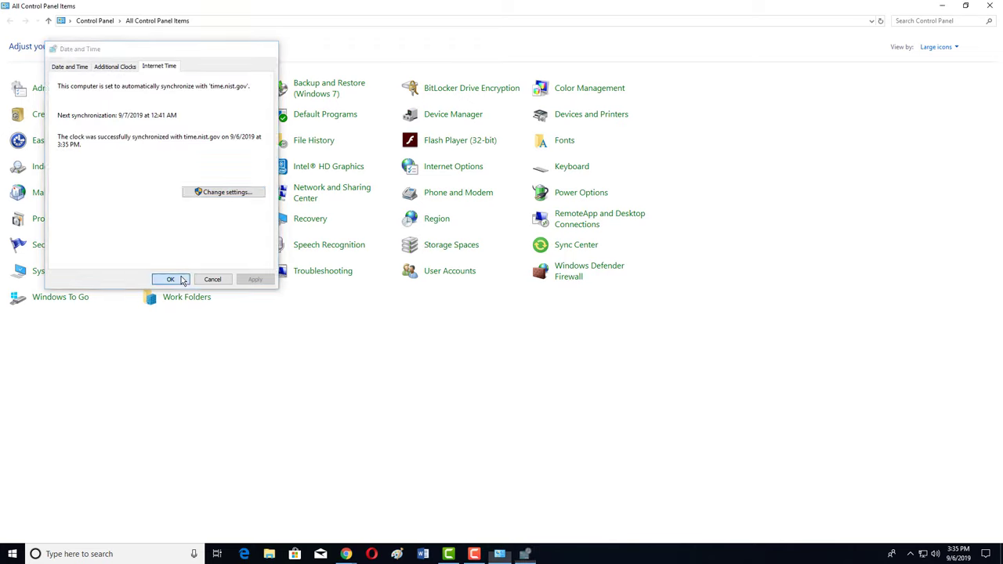
- Close Control Panel, then open and close the Settings app via a 'settings' search
{"action": "left_click", "coordinate": [990, 6]}
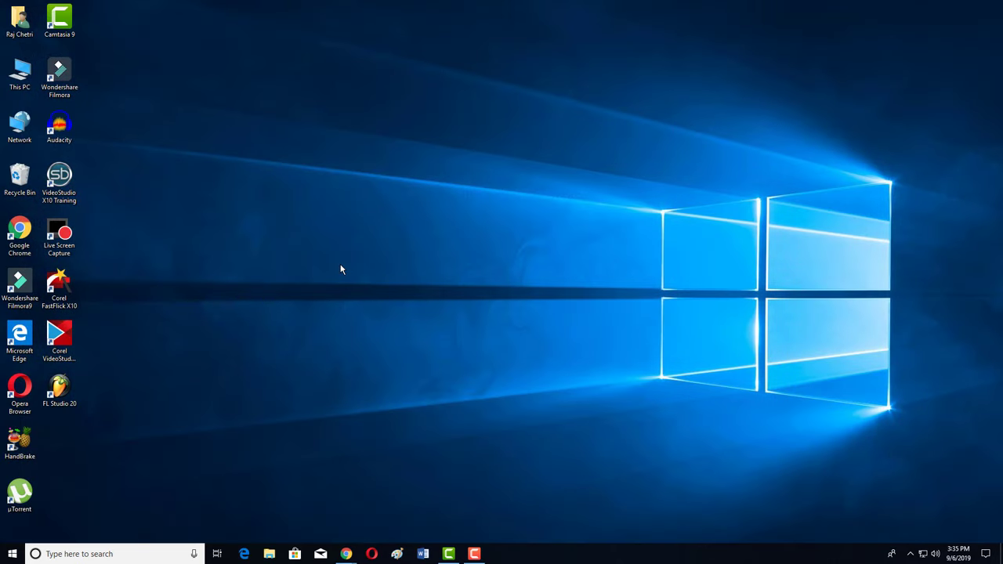
{"action": "left_click", "coordinate": [90, 555]}
{"action": "type", "text": "settings"}
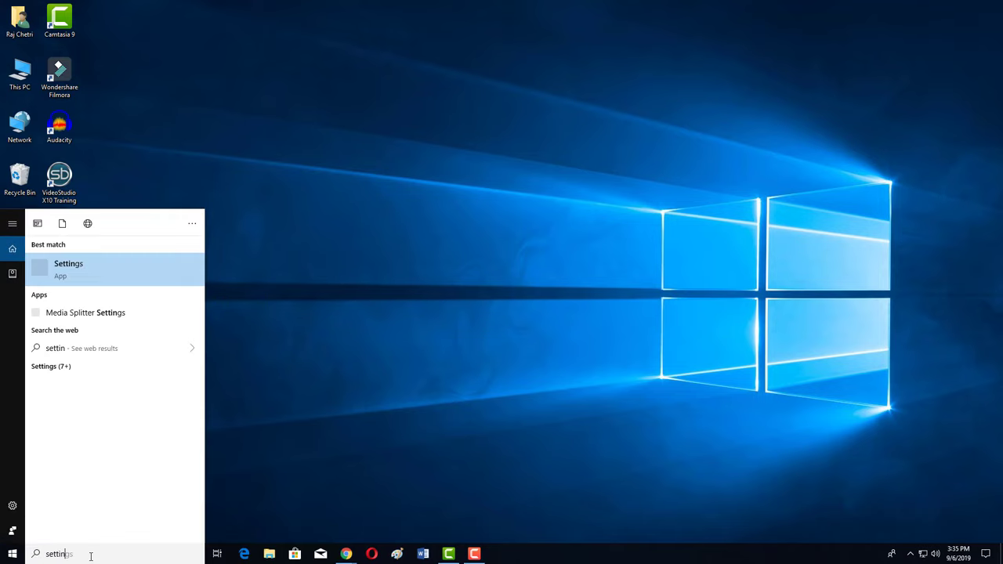
{"action": "key", "text": "Return"}
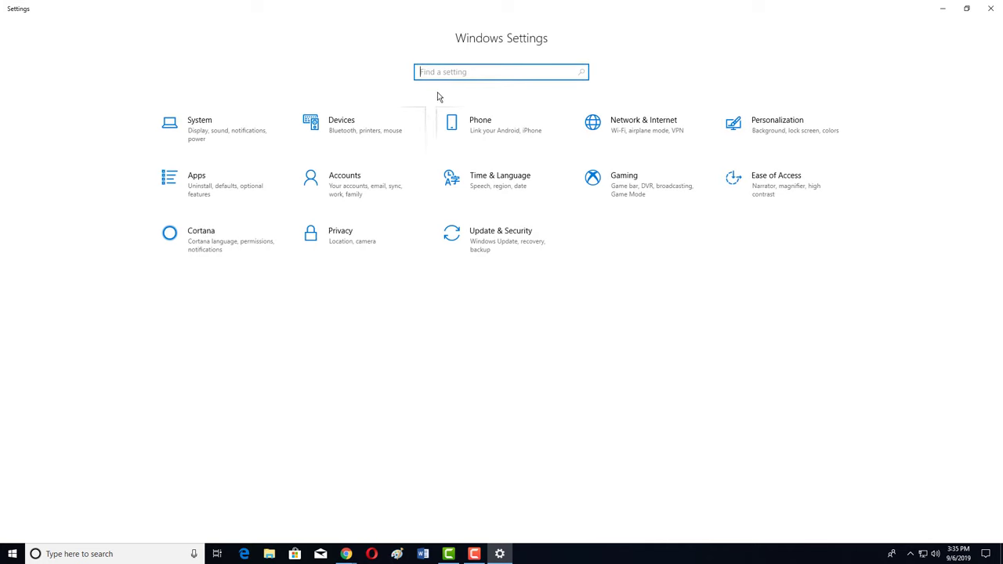
{"action": "left_click", "coordinate": [991, 8]}
- Open the Date & time settings page by searching 'dat'
{"action": "left_click", "coordinate": [144, 551]}
{"action": "type", "text": "dat"}
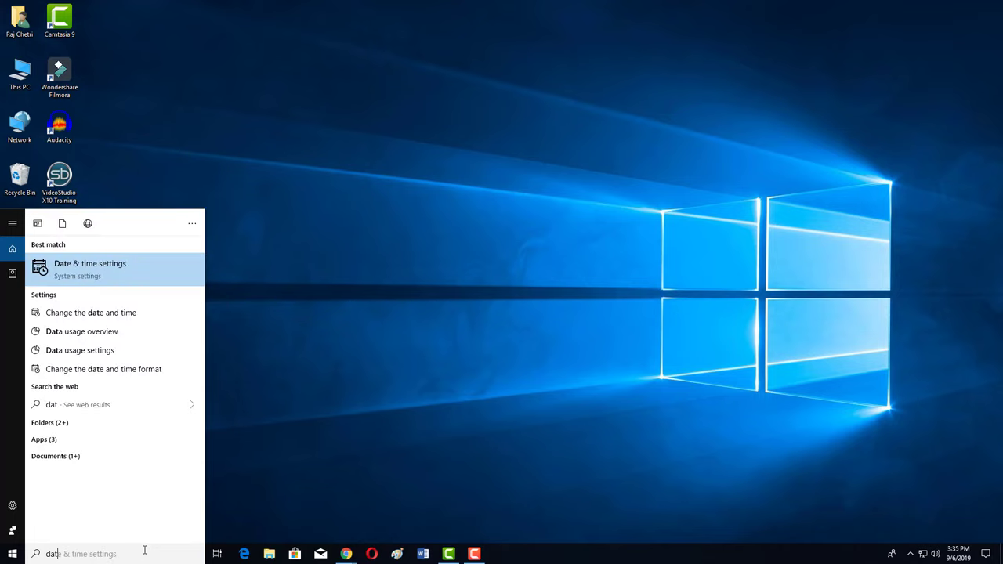
{"action": "key", "text": "Return"}
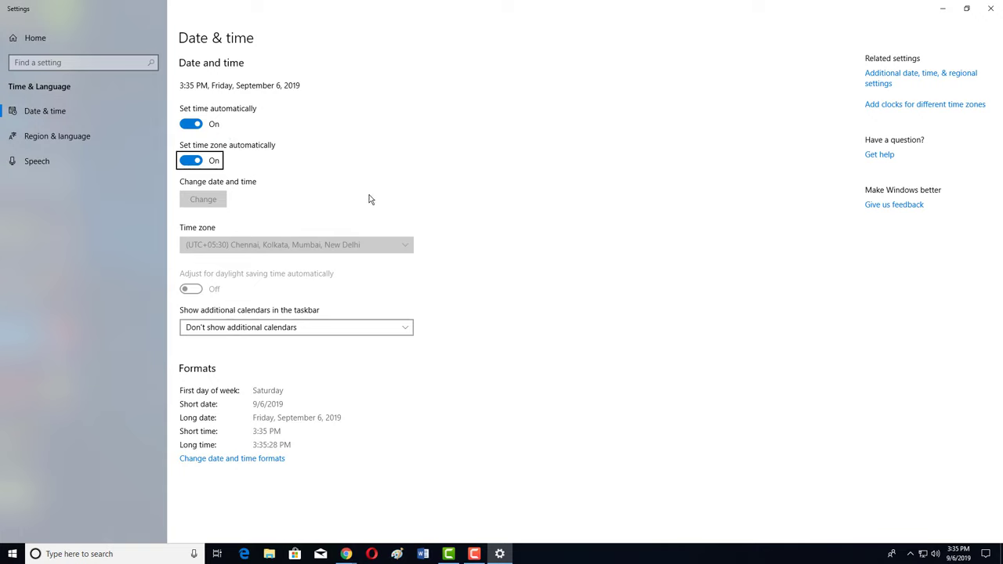
- Turn off automatic time and time zone, then confirm the date and time in the Change dialog
{"action": "left_click", "coordinate": [190, 124]}
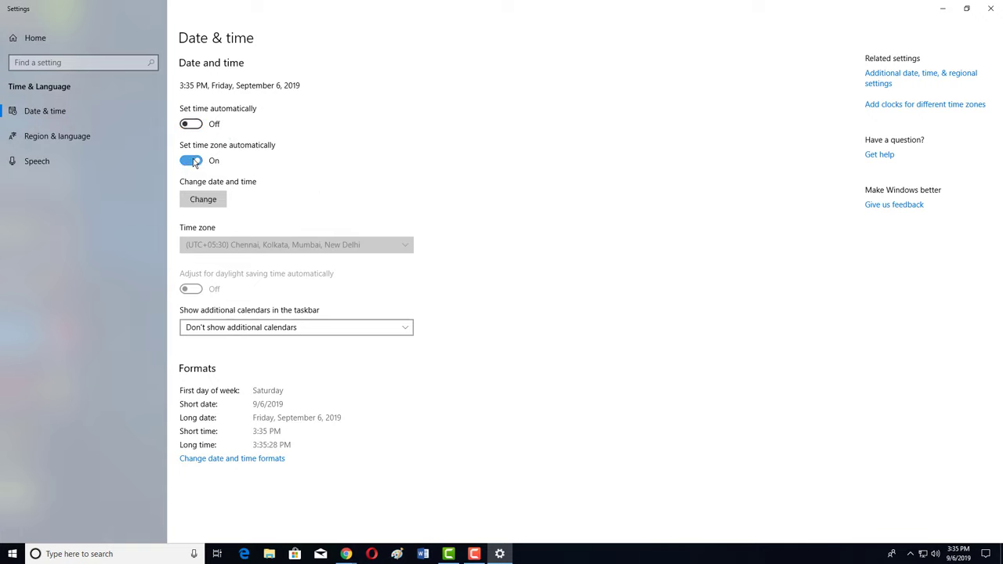
{"action": "left_click", "coordinate": [193, 161]}
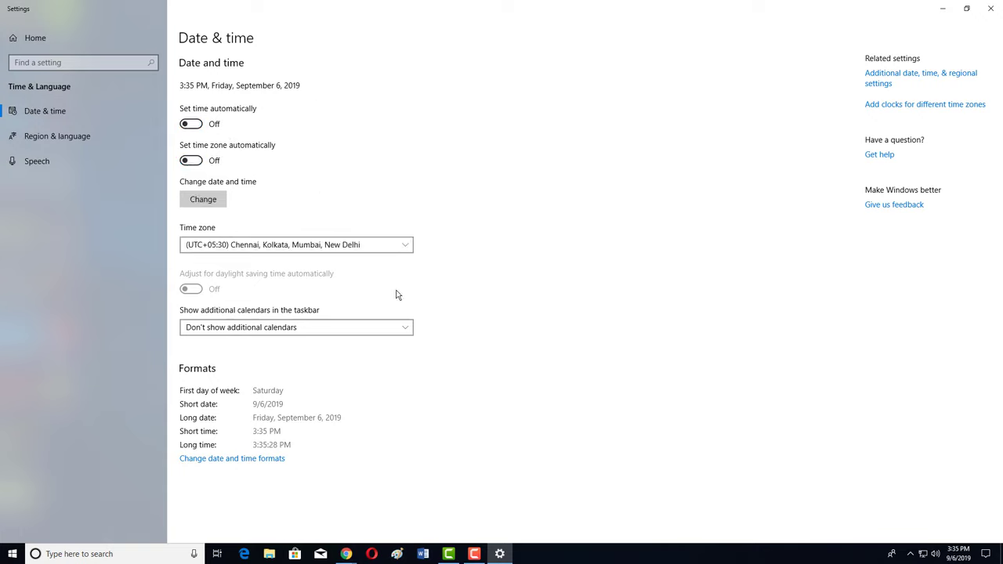
{"action": "left_click", "coordinate": [219, 205]}
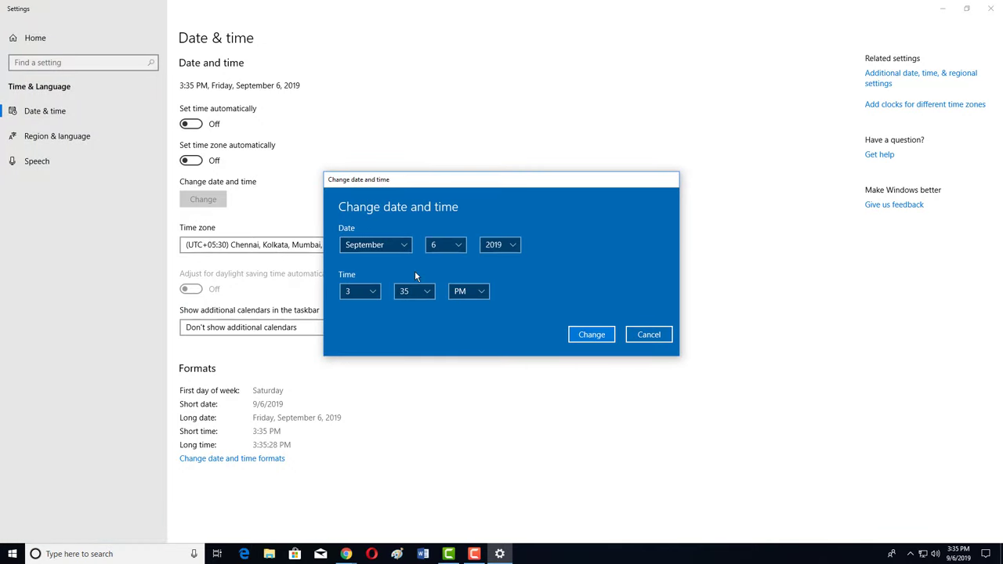
{"action": "left_click", "coordinate": [602, 337]}
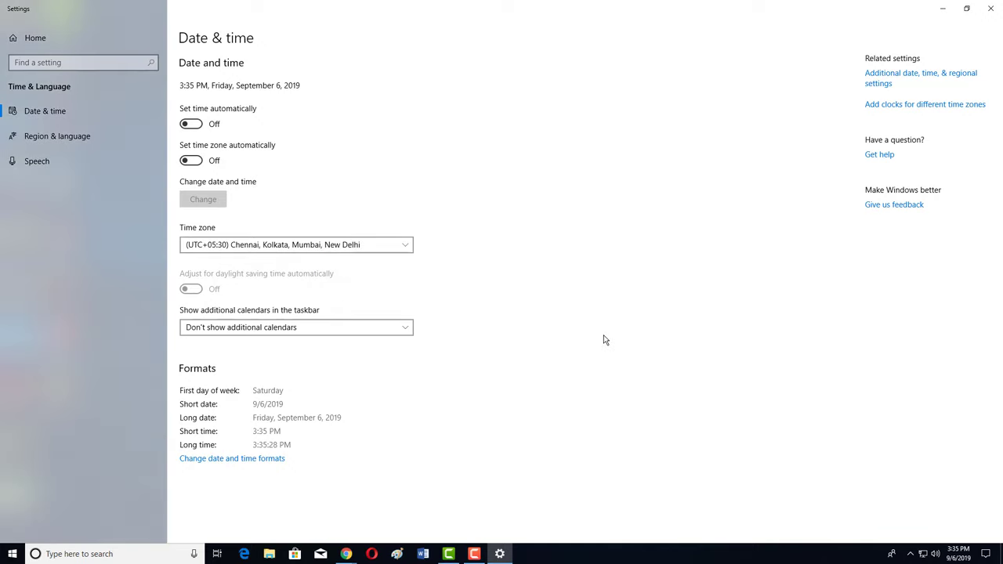
- Turn automatic time and automatic time zone back on and close Settings
{"action": "left_click", "coordinate": [193, 126]}
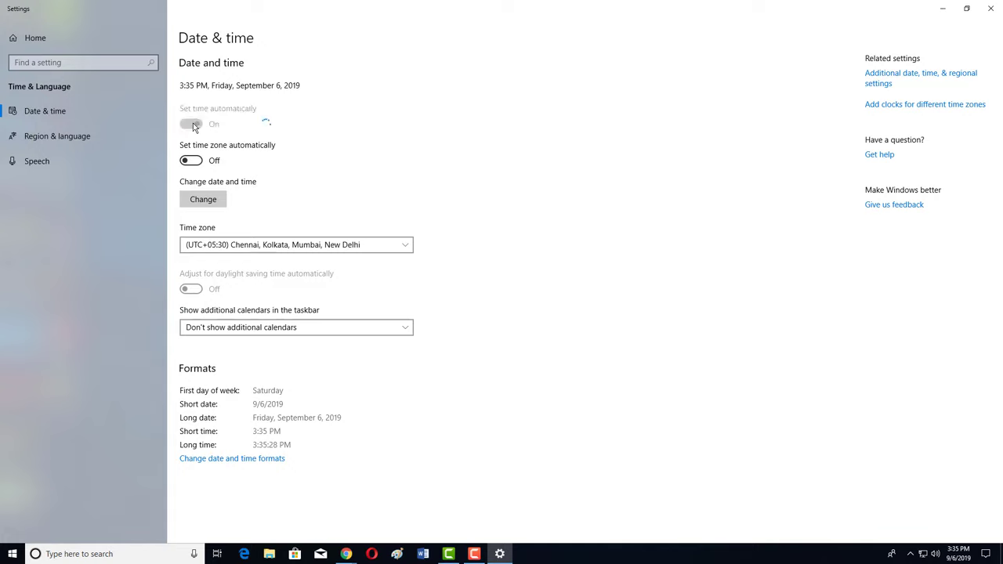
{"action": "left_click", "coordinate": [197, 165]}
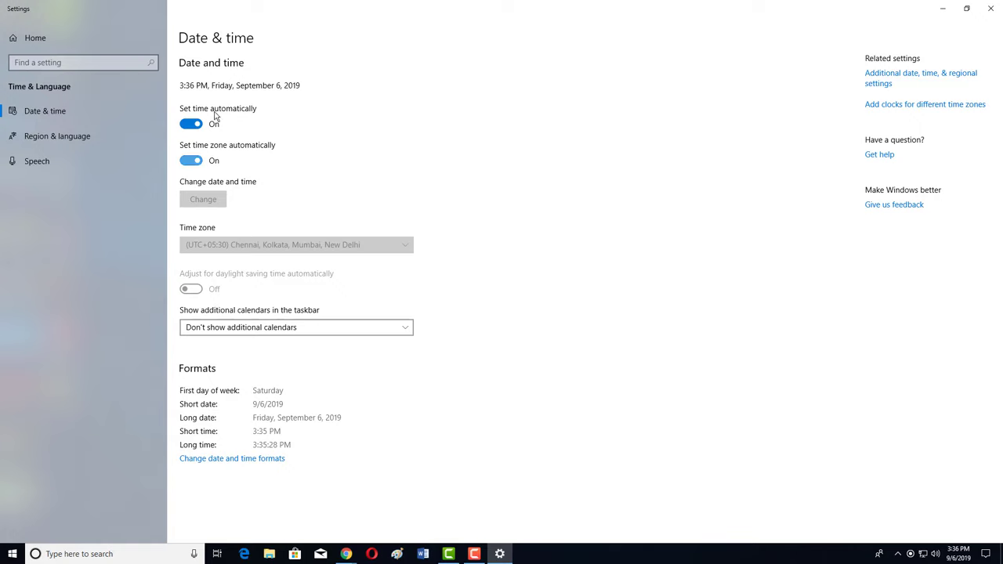
{"action": "left_click", "coordinate": [989, 9]}
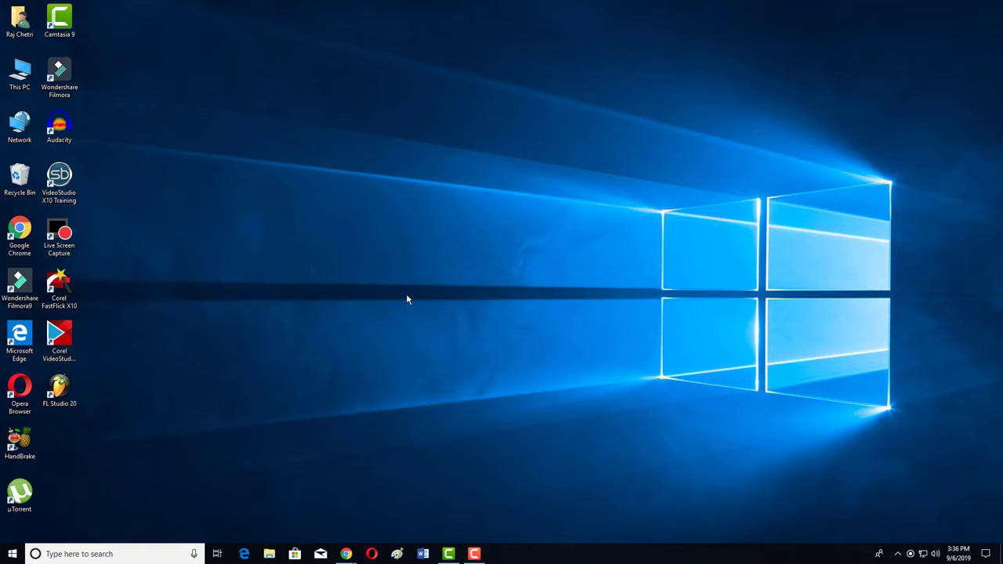